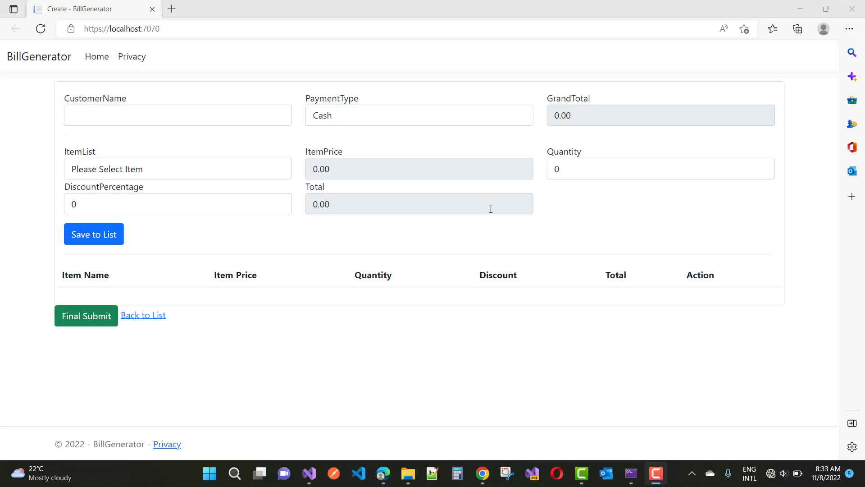
# Enter customer name jacob and select Samosa as the item
pyautogui.click(81, 107)
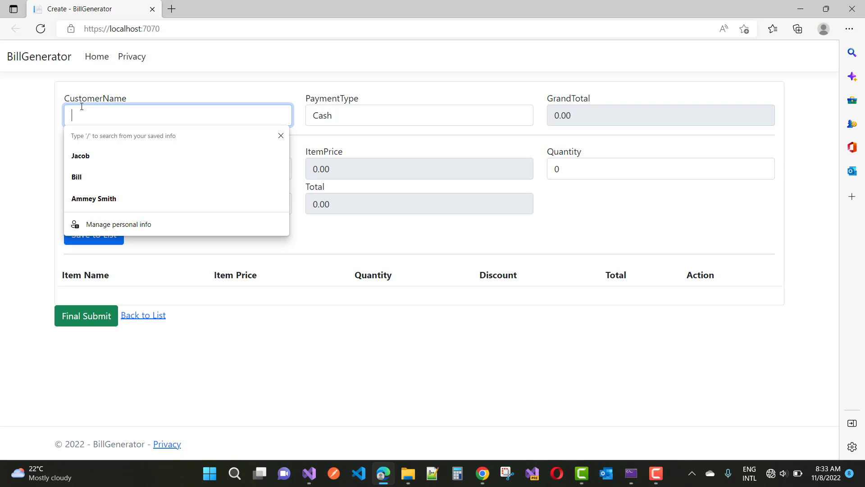
pyautogui.write('jacob')
pyautogui.press('Tab')
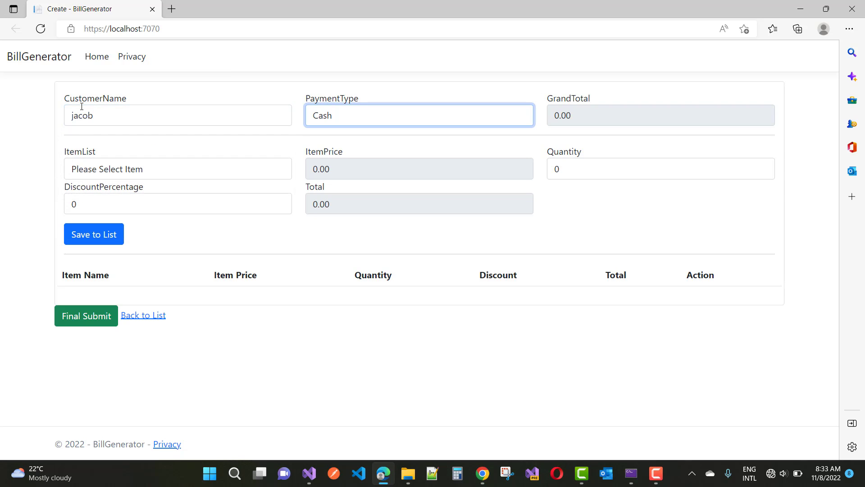
pyautogui.press('Tab')
pyautogui.press('Tab')
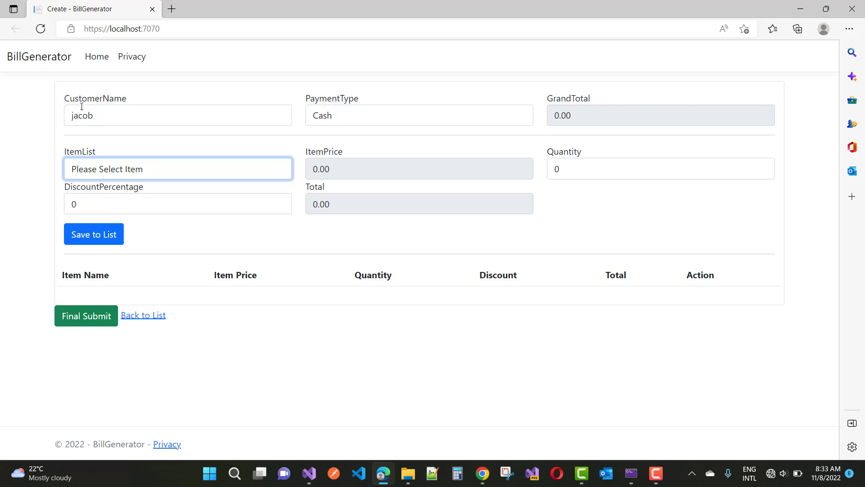
pyautogui.press('Down')
# Set quantity 4 and 1% discount, add the Samosa line, and submit the bill
pyautogui.press('Tab')
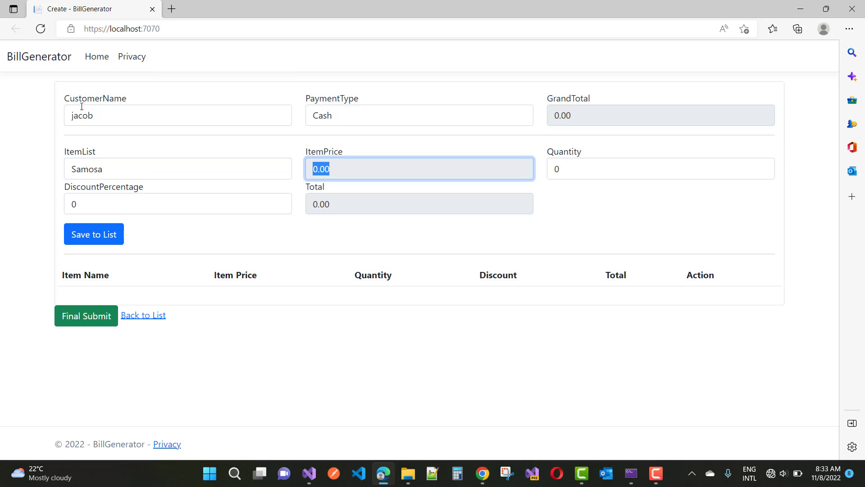
pyautogui.press('Tab')
pyautogui.press('Up')
pyautogui.press('Up')
pyautogui.press('Up')
pyautogui.press('Up')
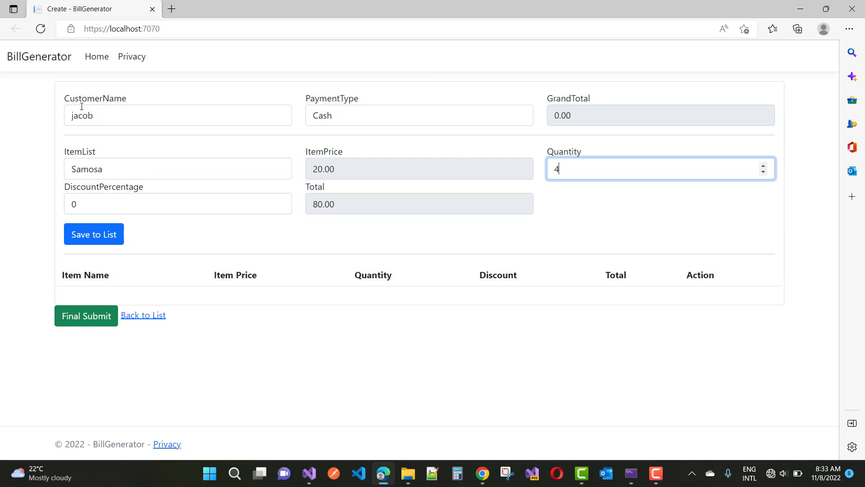
pyautogui.press('Tab')
pyautogui.press('Up')
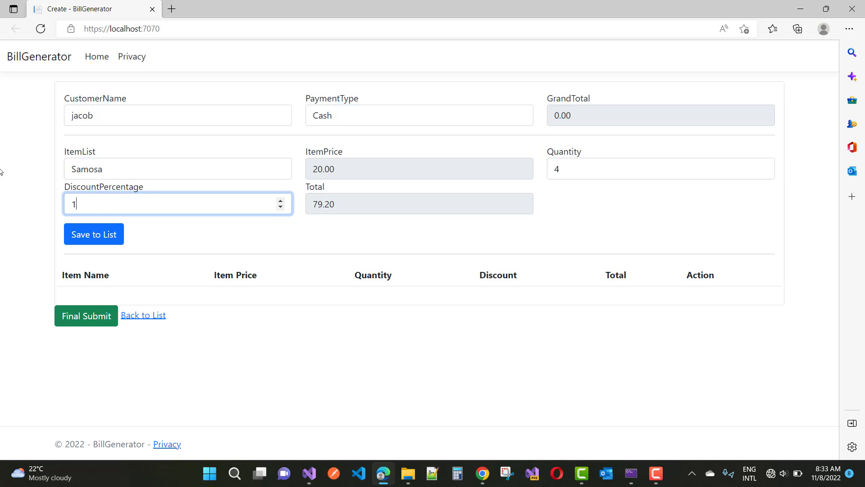
pyautogui.click(95, 238)
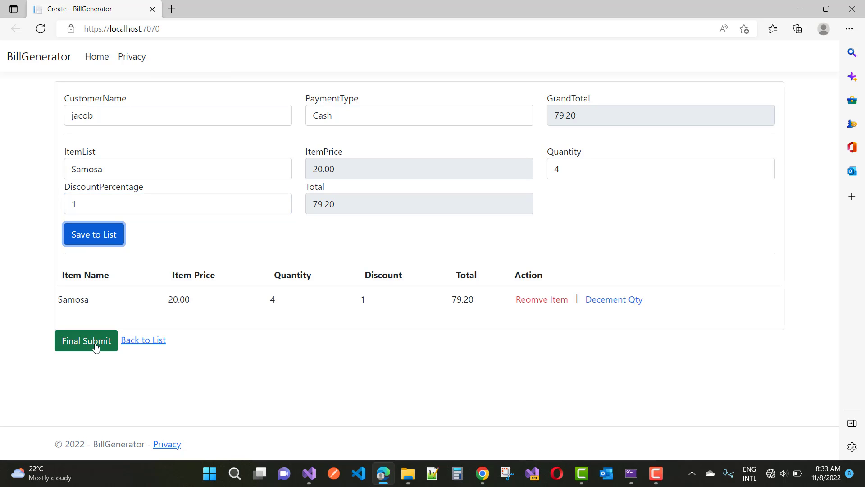
pyautogui.click(94, 346)
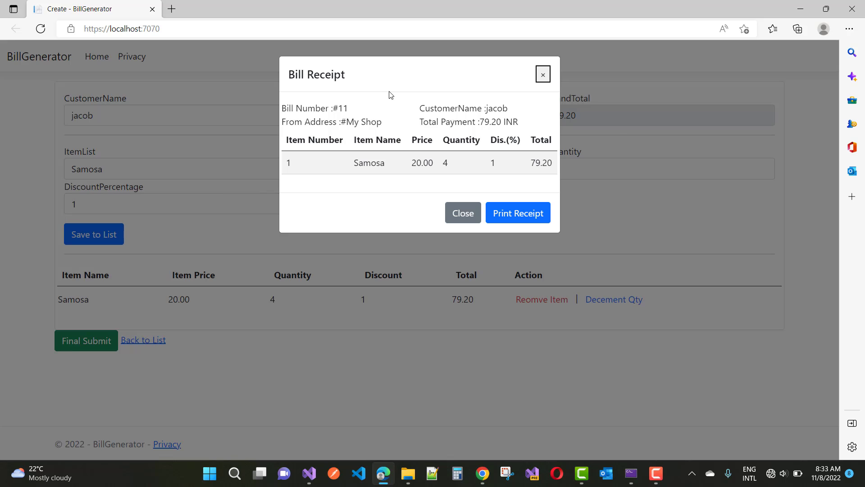
# Close the receipt by clicking outside it, then resubmit to show receipt #12 for 79.20 INR
pyautogui.click(656, 191)
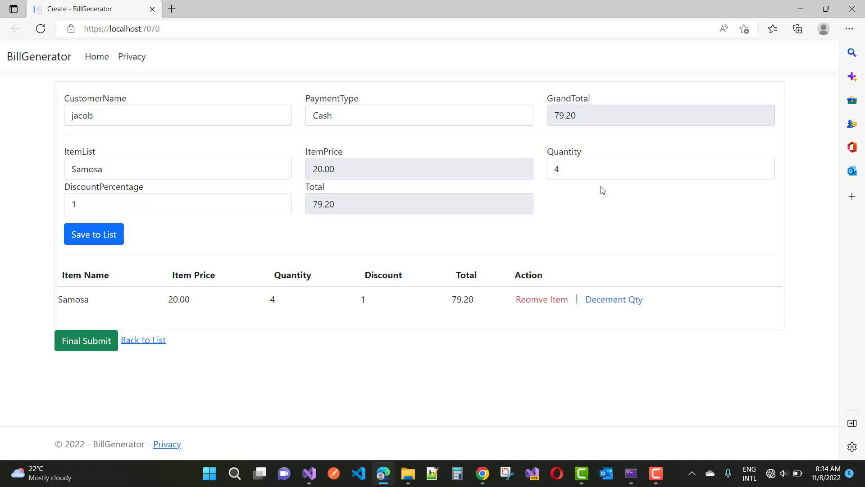
pyautogui.click(105, 343)
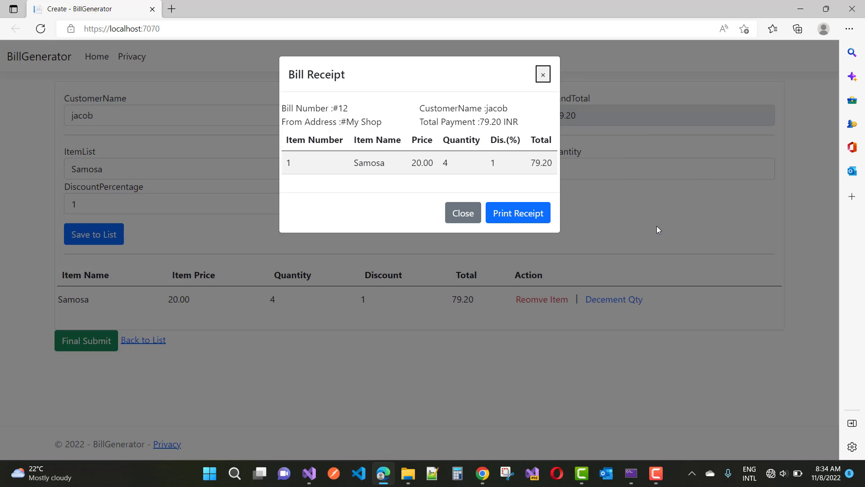
# In Create.cshtml in Visual Studio, highlight the SaveItems request path in saveItemsInDB
pyautogui.click(309, 473)
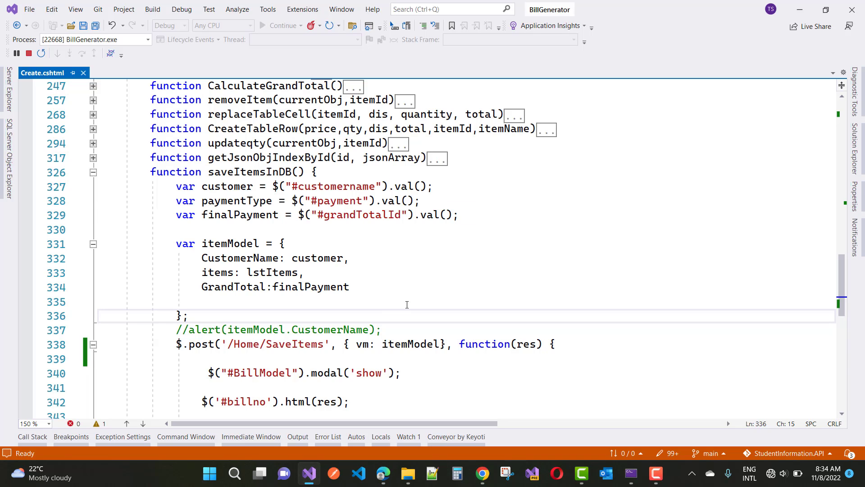
pyautogui.scroll(-5, 407, 304)
pyautogui.scroll(-1, 407, 304)
pyautogui.scroll(2, 408, 304)
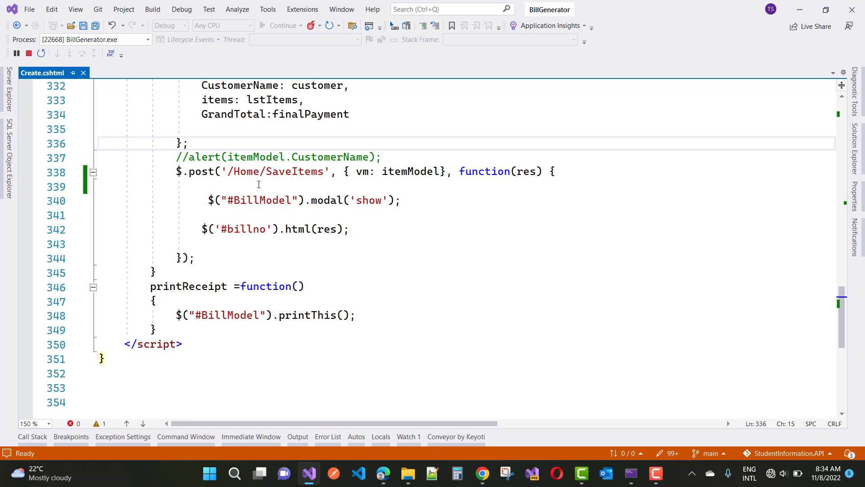
pyautogui.moveTo(216, 171); pyautogui.dragTo(351, 172)
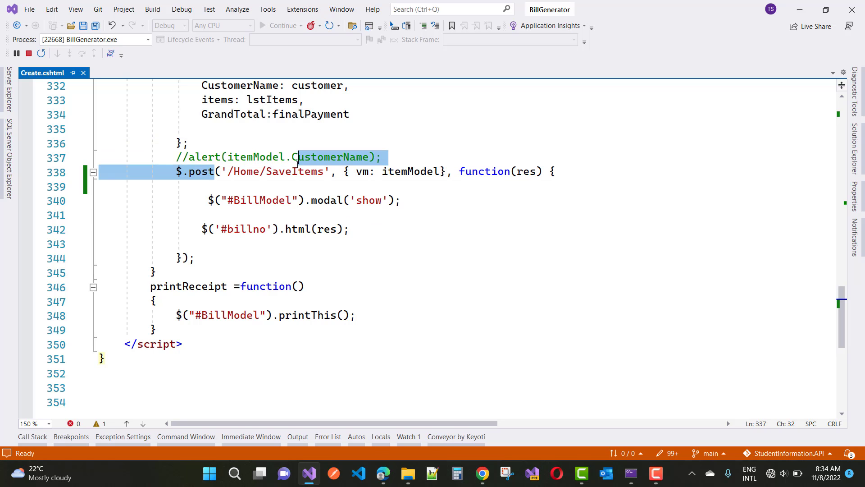
pyautogui.hotkey('shift', 'Left')
pyautogui.hotkey('shift', 'Left')
pyautogui.hotkey('shift', 'Left')
pyautogui.hotkey('shift', 'Left')
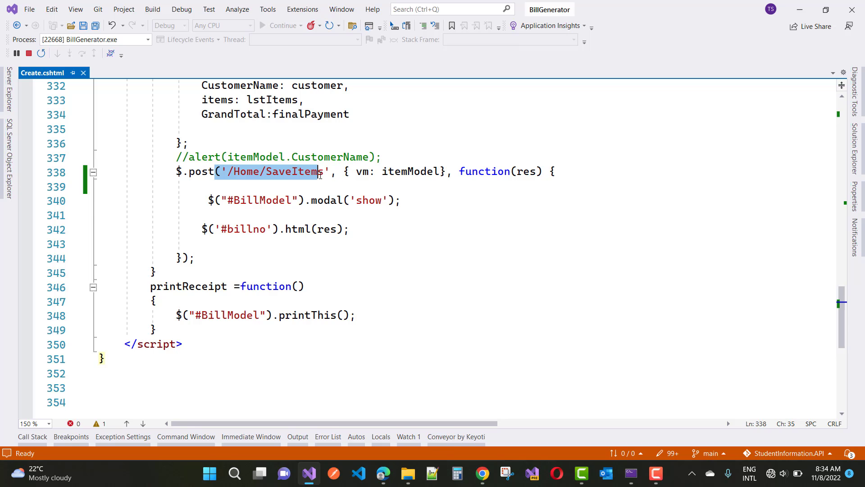
pyautogui.hotkey('shift', 'Right')
pyautogui.hotkey('shift', 'Right')
# Highlight the BillModel show call and place the cursor on blank line 341
pyautogui.moveTo(205, 200); pyautogui.dragTo(402, 201)
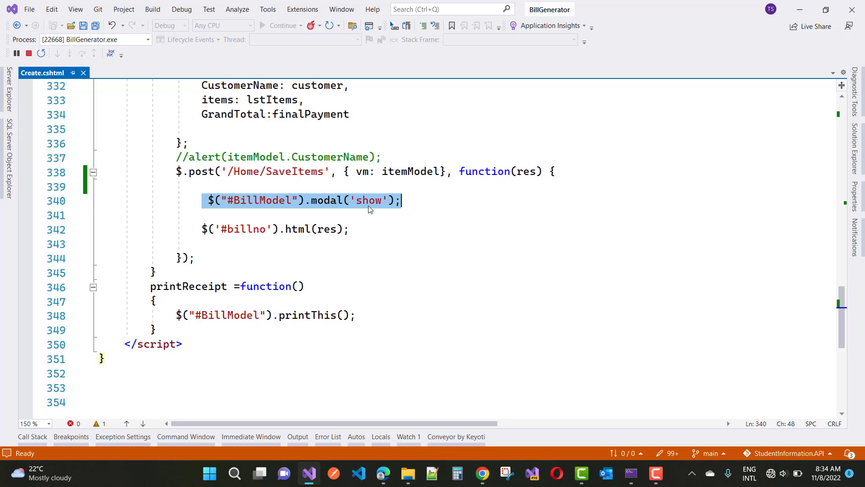
pyautogui.click(287, 215)
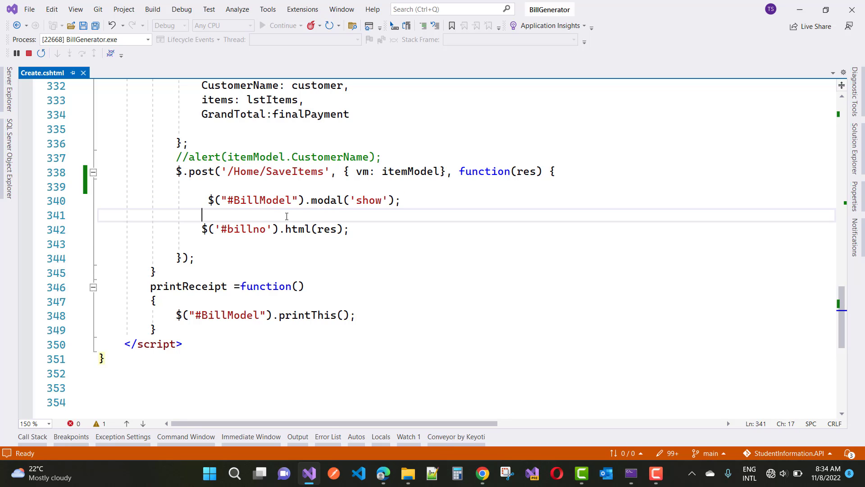
pyautogui.click(245, 185)
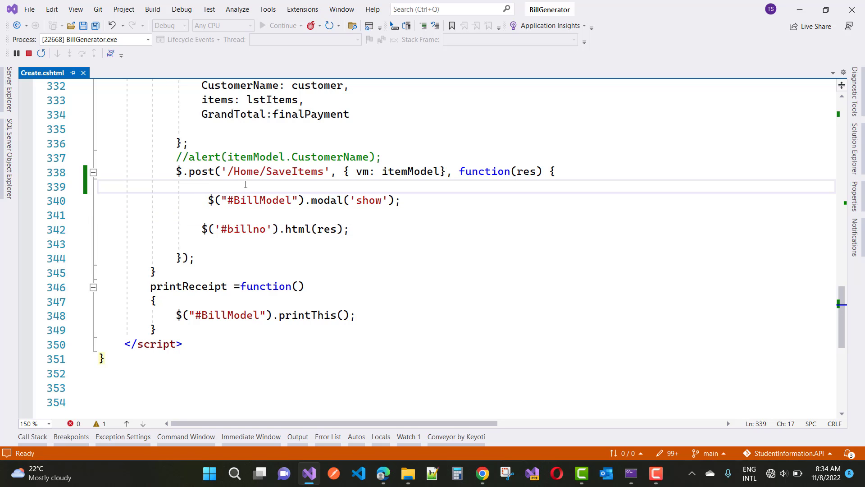
pyautogui.click(221, 215)
# Make line 341 read $("#BillModel").modal({backdrop: 'static', keyboard: false}) and save
pyautogui.write("modal({backdrop: 'static', keyboard: false})")
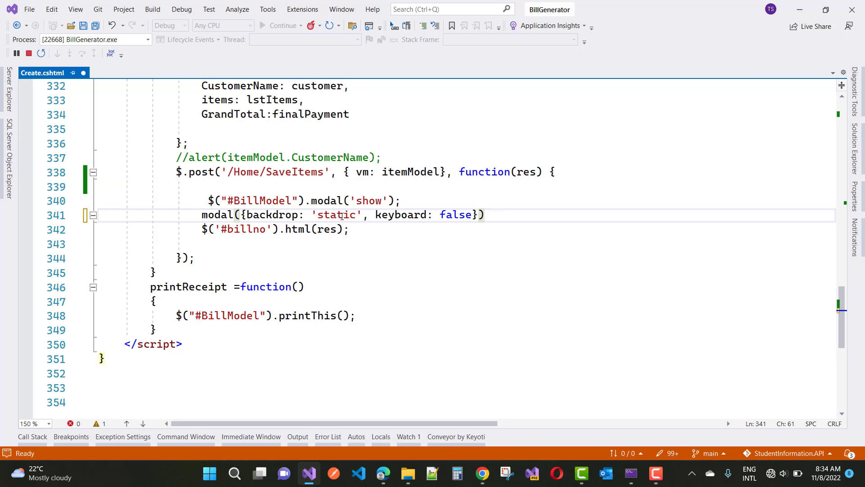
pyautogui.click(209, 200)
pyautogui.moveTo(209, 200); pyautogui.dragTo(306, 197)
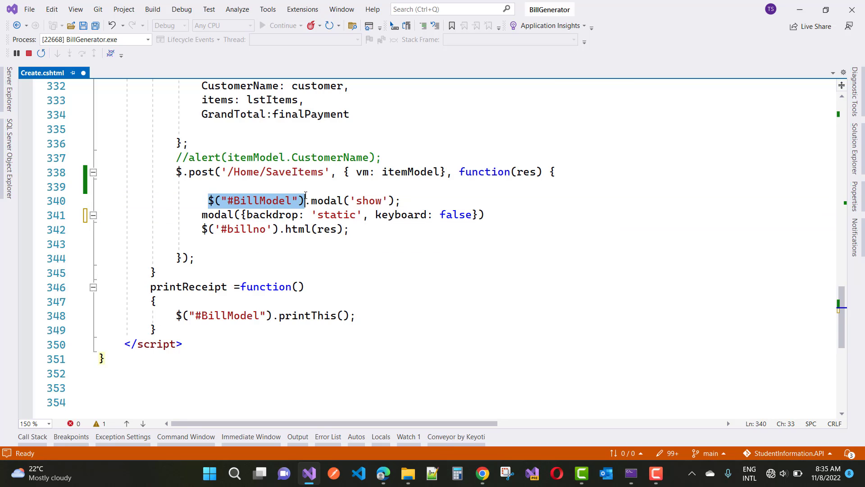
pyautogui.click(202, 215)
pyautogui.write('$("#BillModel")')
pyautogui.write('.')
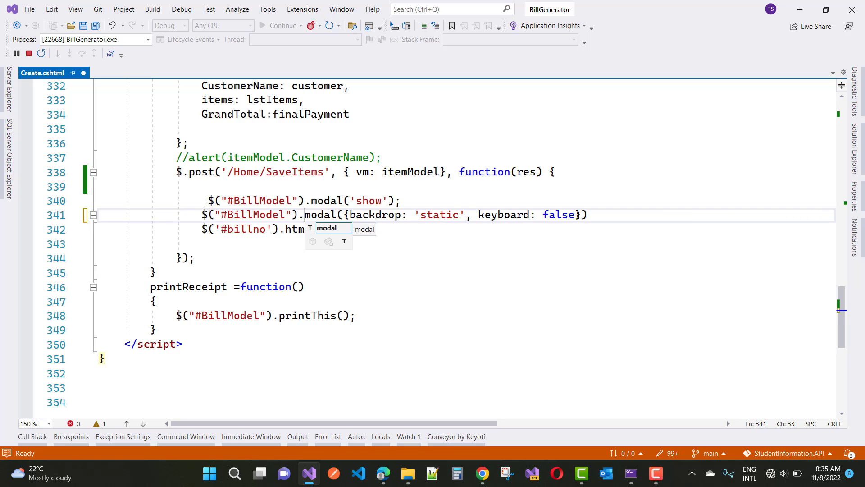
pyautogui.moveTo(575, 215); pyautogui.dragTo(350, 214)
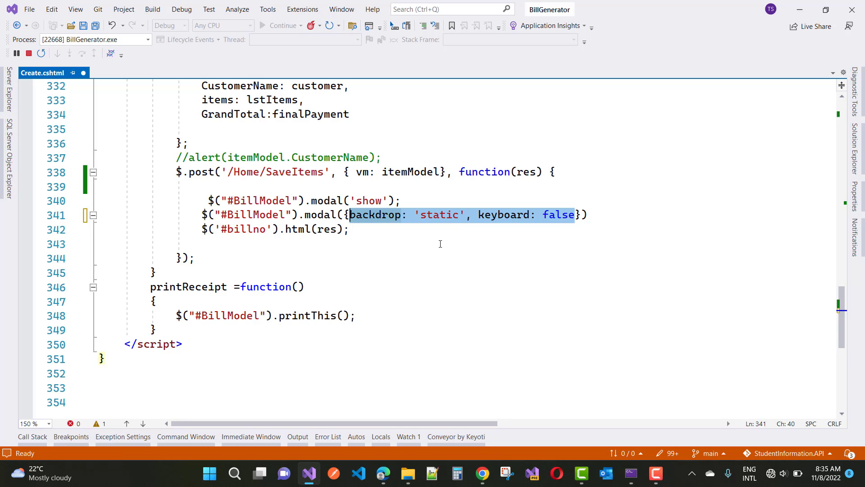
pyautogui.hotkey('ctrl', 's')
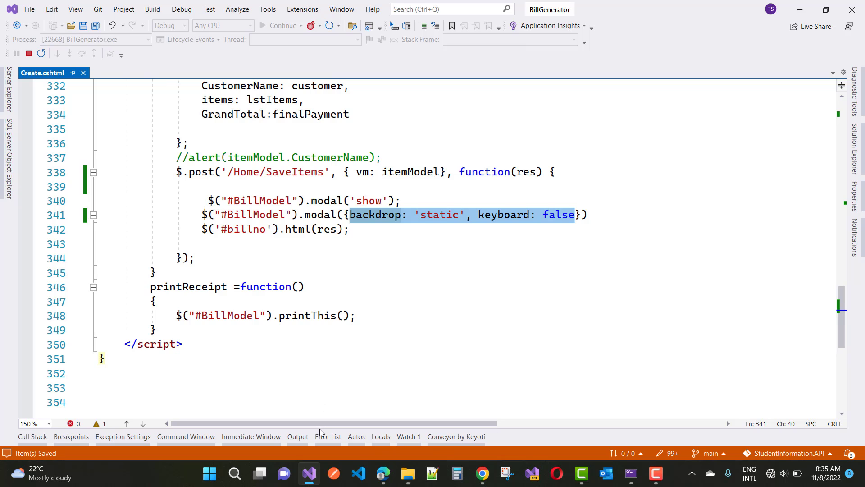
# Back in Edge, autofill customer Jacob and choose Burger as the item
pyautogui.click(383, 474)
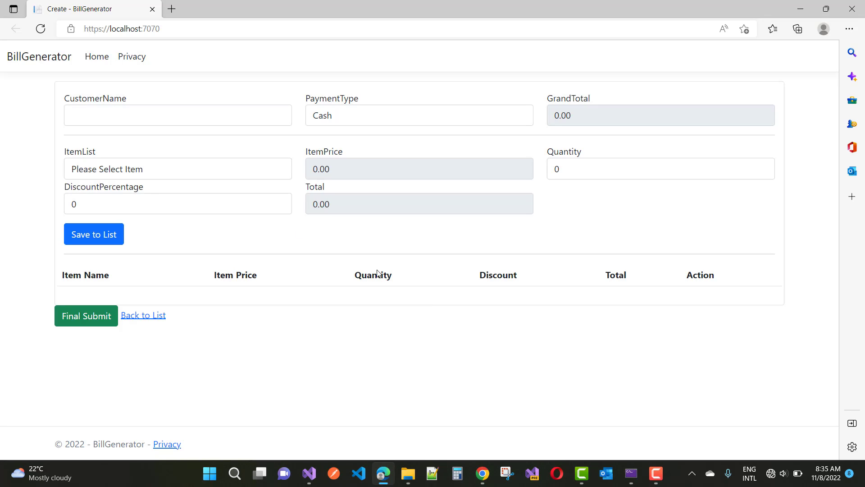
pyautogui.click(119, 115)
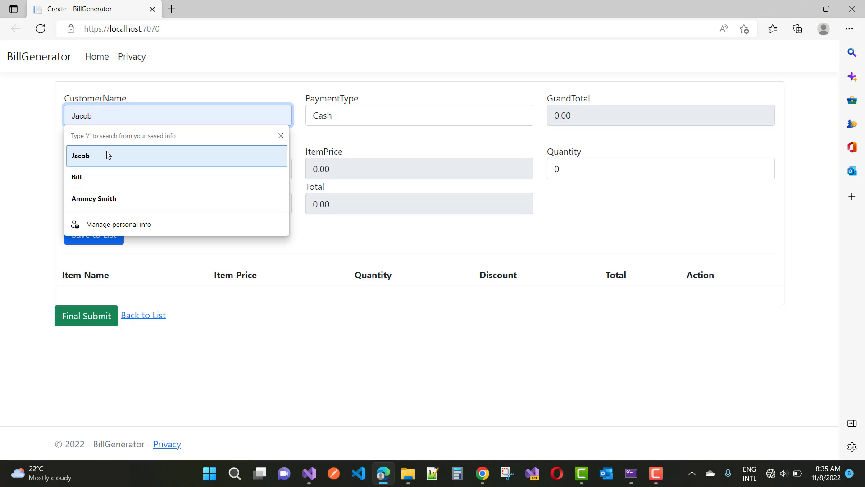
pyautogui.click(106, 151)
pyautogui.click(108, 170)
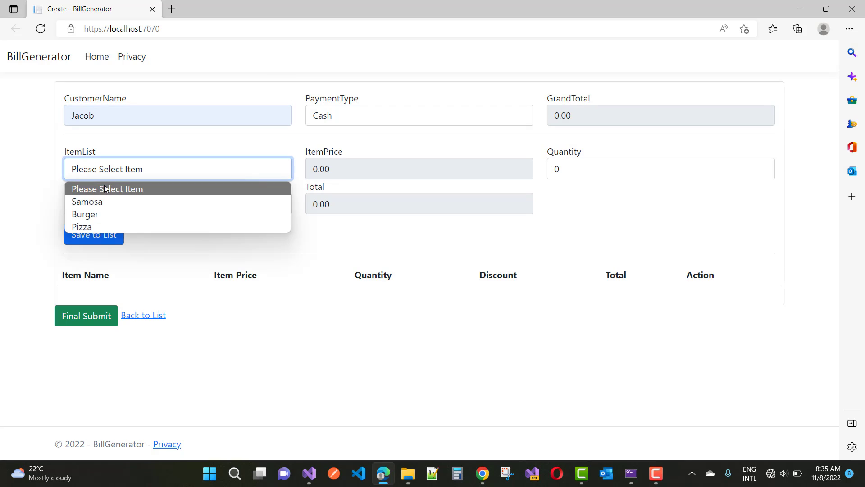
pyautogui.click(95, 215)
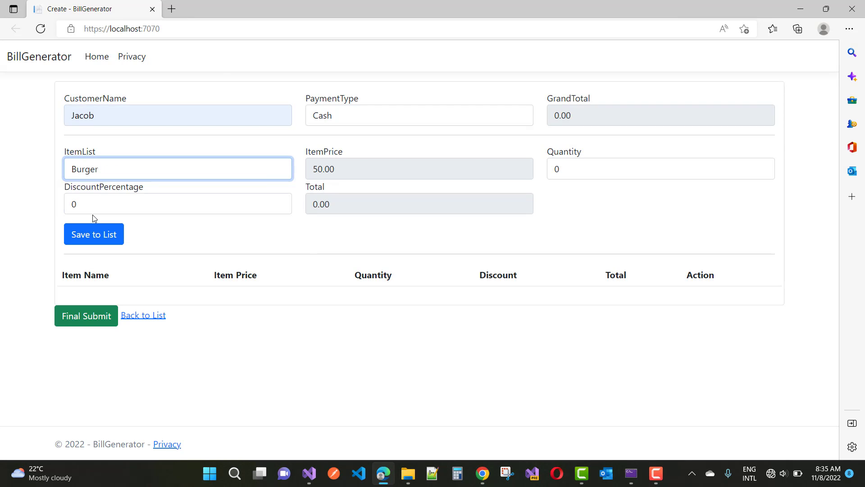
# Add 3 Burgers at 1% discount, submit, and dismiss receipt #13 by clicking outside
pyautogui.click(565, 168)
pyautogui.press('BackSpace')
pyautogui.write('3')
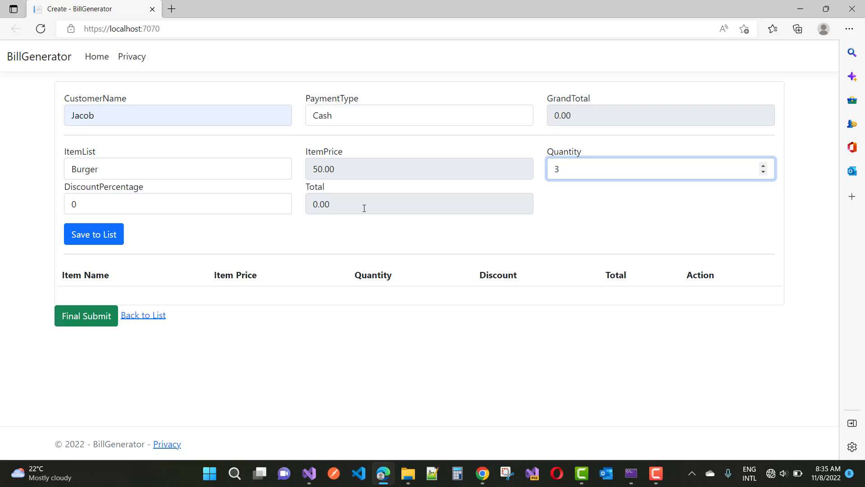
pyautogui.click(224, 201)
pyautogui.press('BackSpace')
pyautogui.write('1')
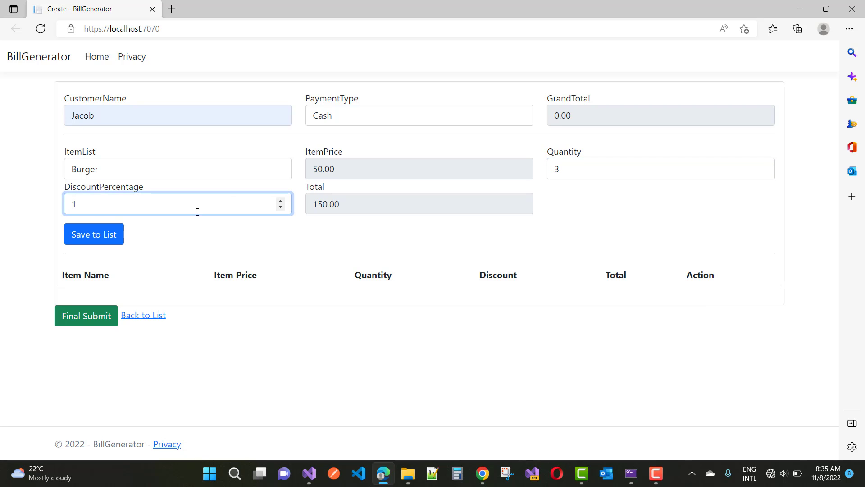
pyautogui.click(100, 233)
pyautogui.click(88, 342)
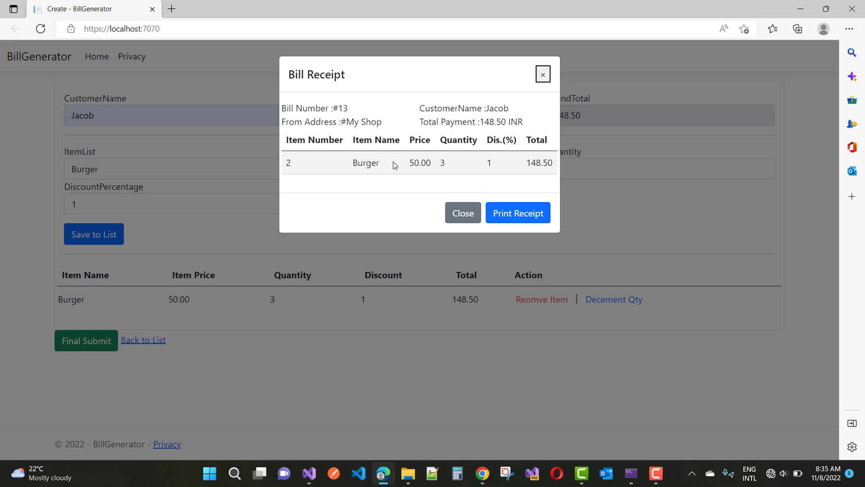
pyautogui.click(627, 174)
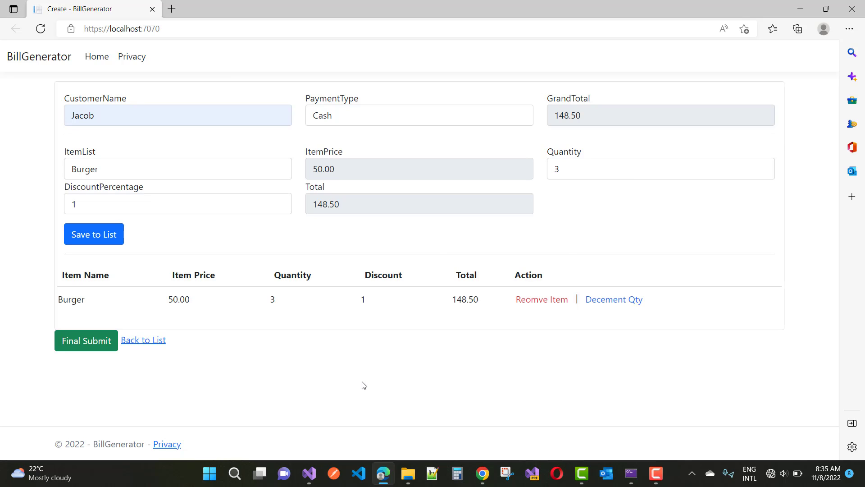
# Move the static-backdrop, keyboard-false modal line to line 339, before .modal('show'), and save
pyautogui.click(310, 471)
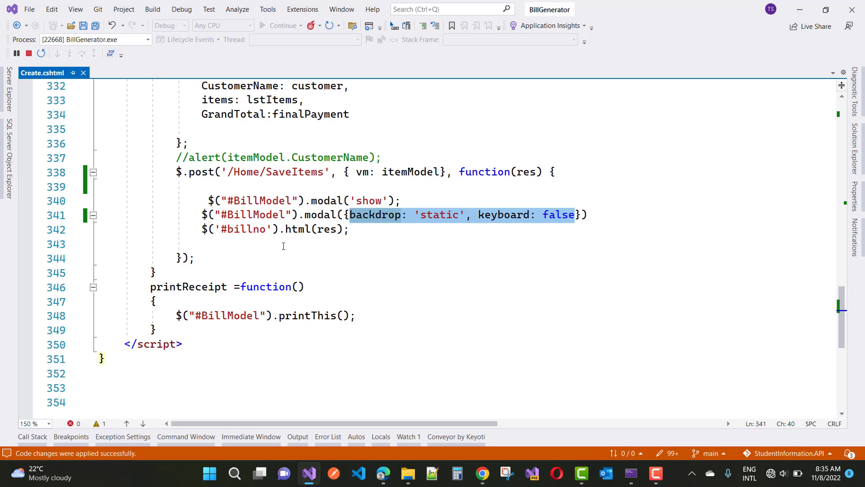
pyautogui.moveTo(202, 214); pyautogui.dragTo(594, 210)
pyautogui.hotkey('ctrl', 'c')
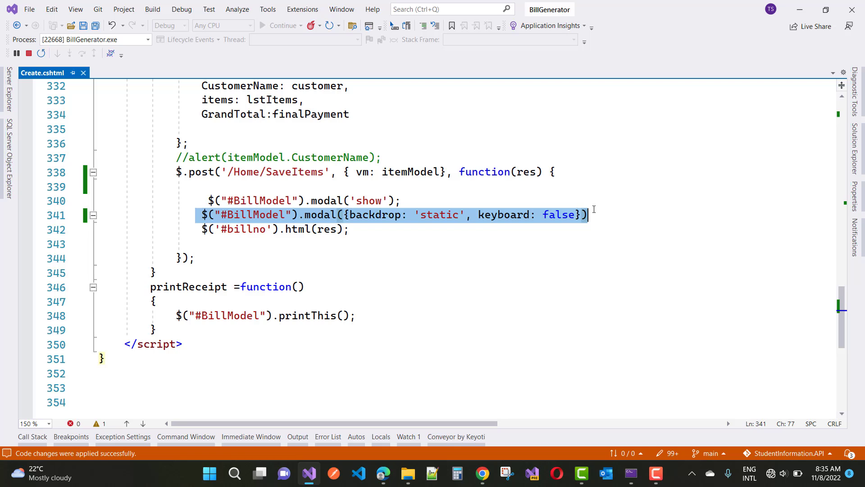
pyautogui.press('Delete')
pyautogui.click(222, 189)
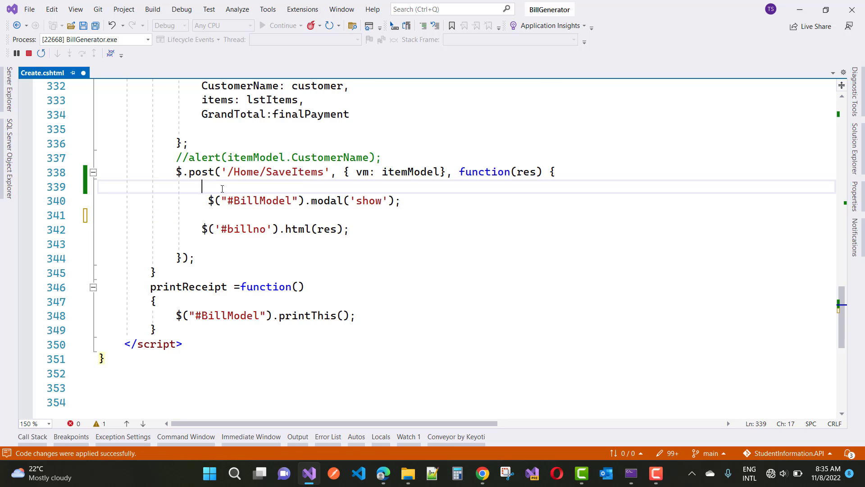
pyautogui.hotkey('ctrl', 'v')
pyautogui.hotkey('ctrl', 's')
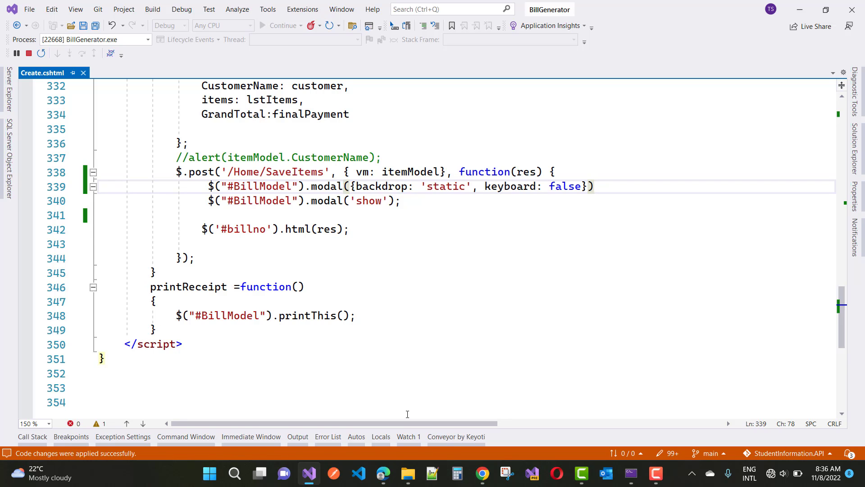
pyautogui.click(383, 473)
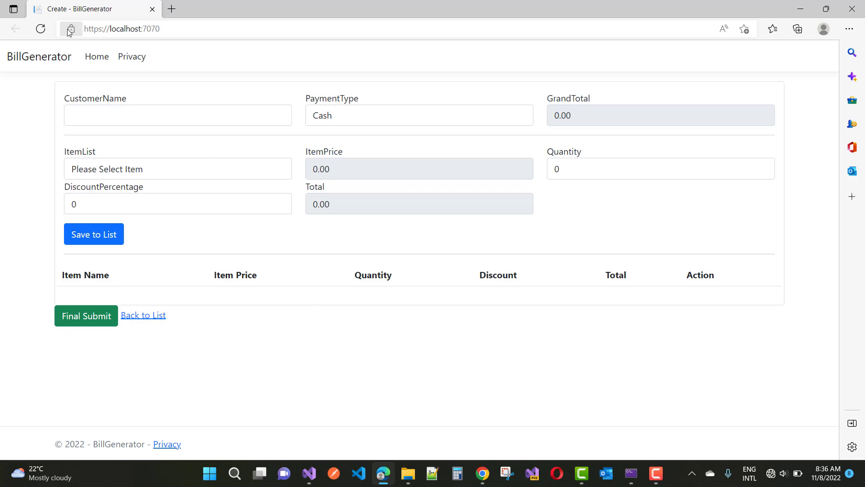
# Autofill customer Jacob and choose Burger as the item
pyautogui.click(121, 119)
pyautogui.click(111, 163)
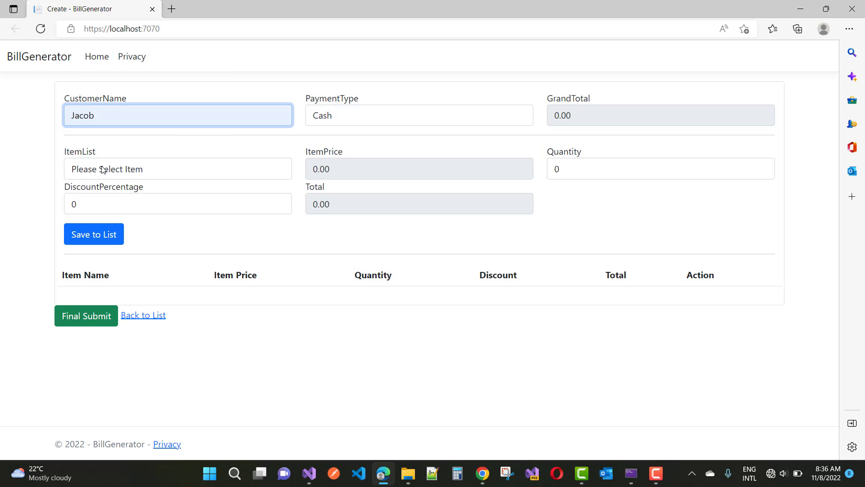
pyautogui.click(107, 169)
pyautogui.click(96, 214)
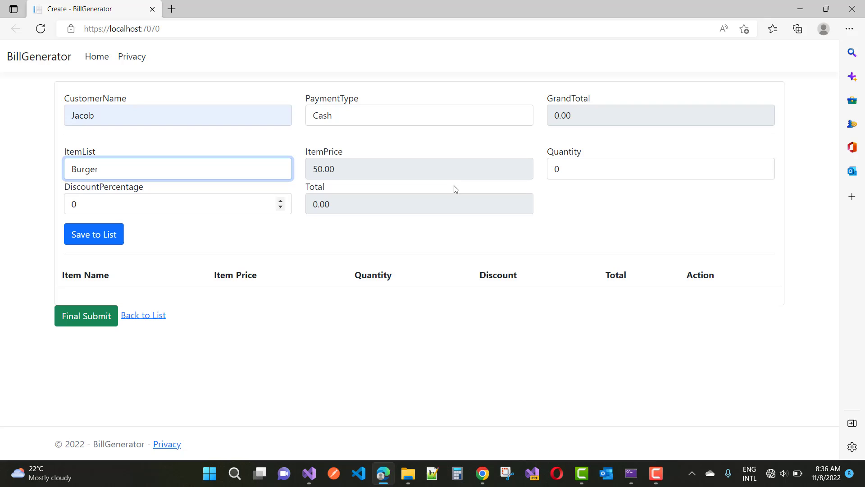
# Add 2 Burgers at 1% discount and submit, showing receipt #14 for 99.00 INR
pyautogui.click(562, 170)
pyautogui.press('BackSpace')
pyautogui.write('2')
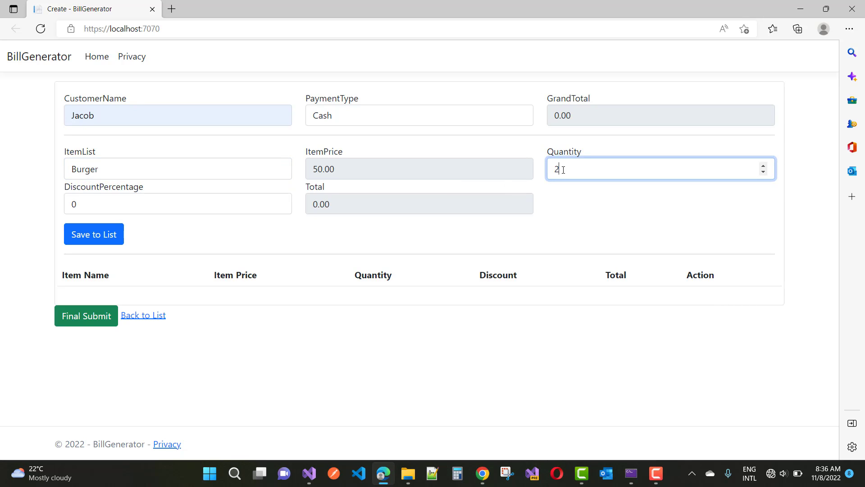
pyautogui.click(129, 209)
pyautogui.press('BackSpace')
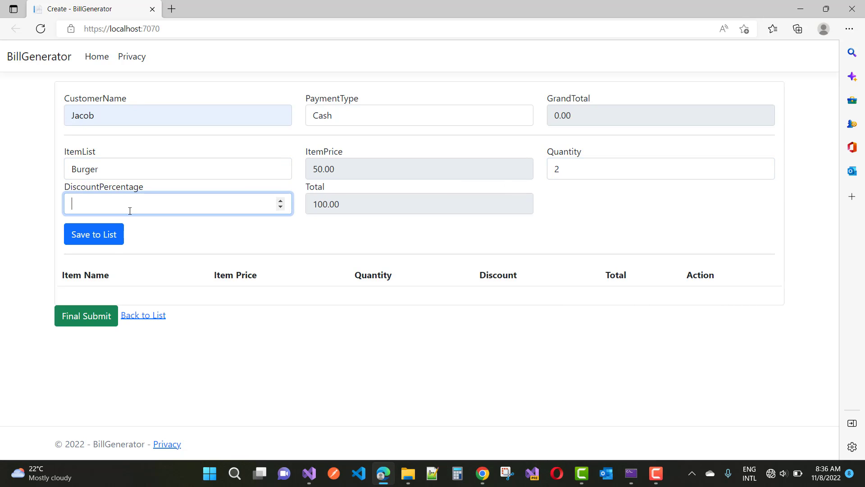
pyautogui.write('1')
pyautogui.click(110, 242)
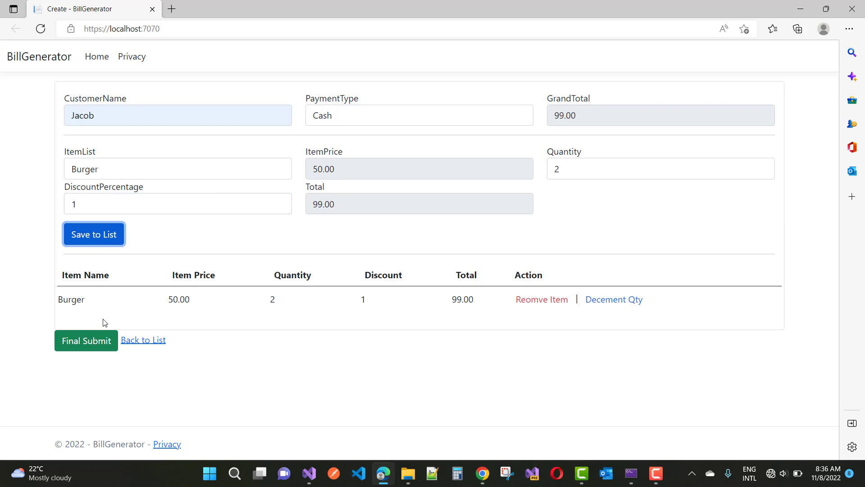
pyautogui.click(94, 342)
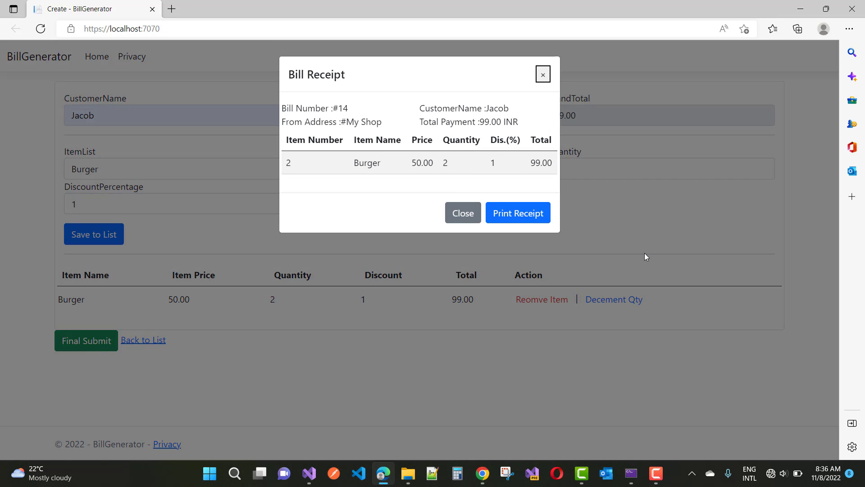
# Click the backdrop six times to confirm receipt #14 stays open
pyautogui.click(644, 256)
pyautogui.click(645, 256)
pyautogui.click(644, 253)
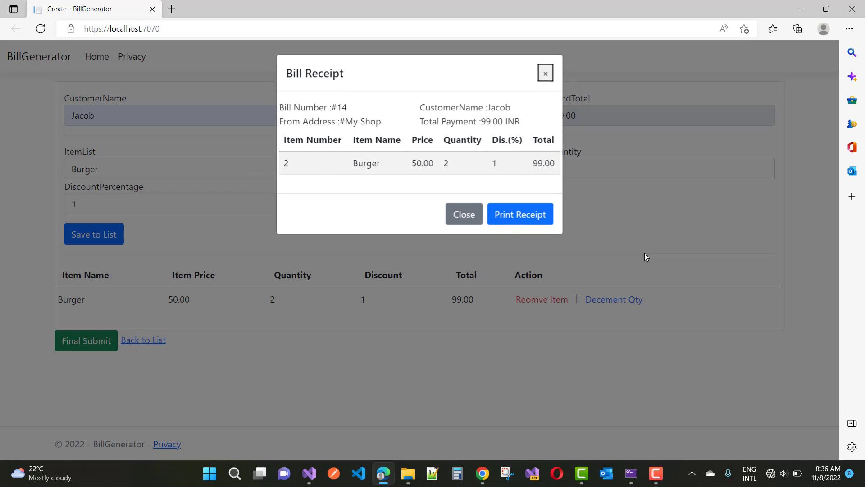
pyautogui.click(644, 253)
pyautogui.click(645, 254)
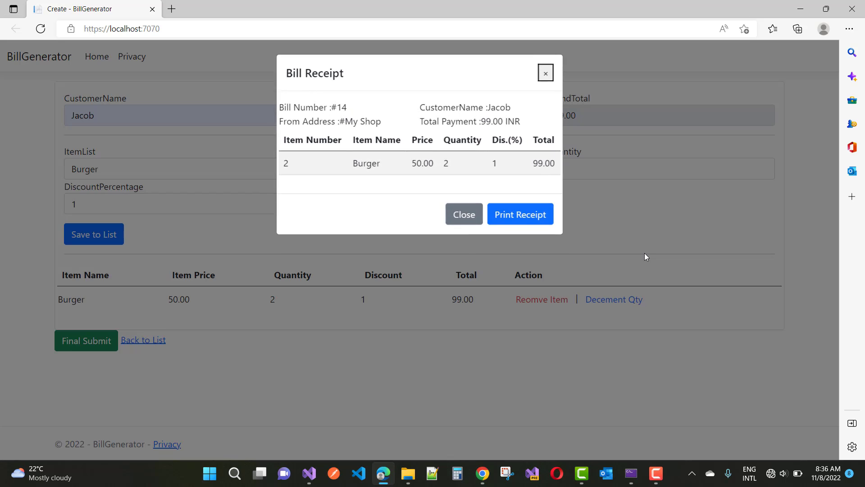
pyautogui.click(644, 253)
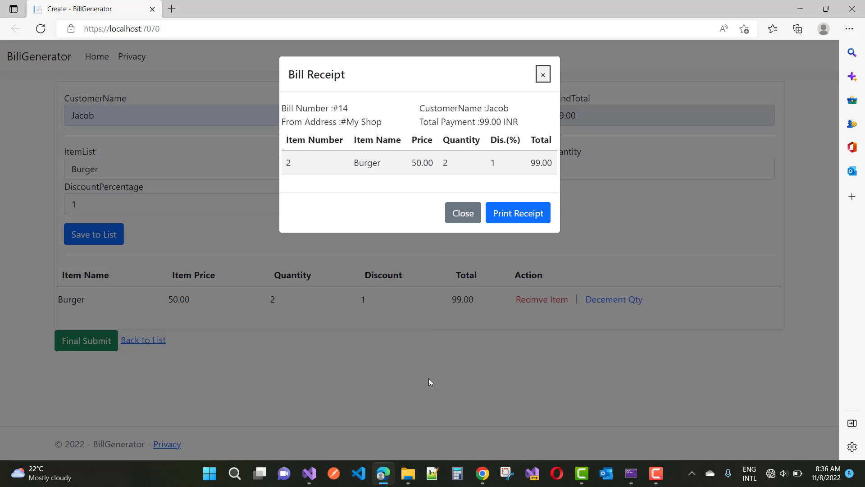
pyautogui.click(308, 471)
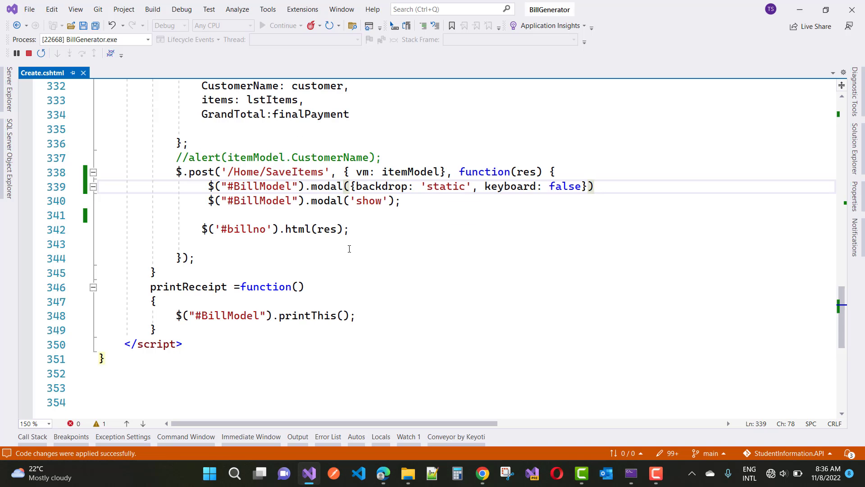